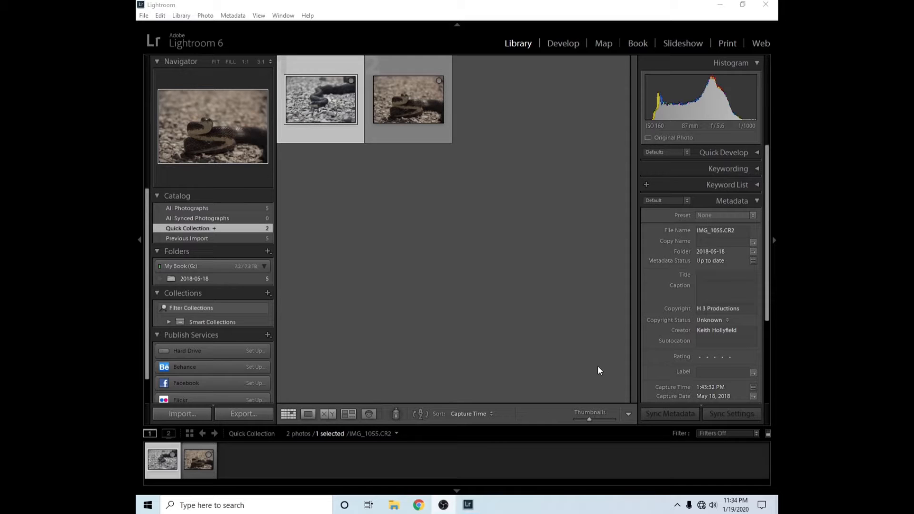
Open the coiled snake photo _MG_1057.CR2 for developing and raise its Exposure to +0.83.
{"action": "left_click", "coordinate": [556, 47]}
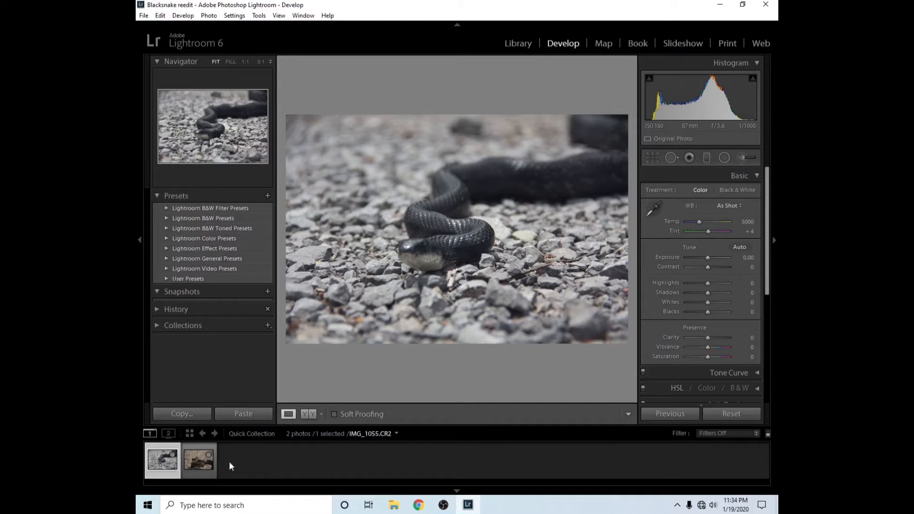
{"action": "left_click", "coordinate": [200, 462]}
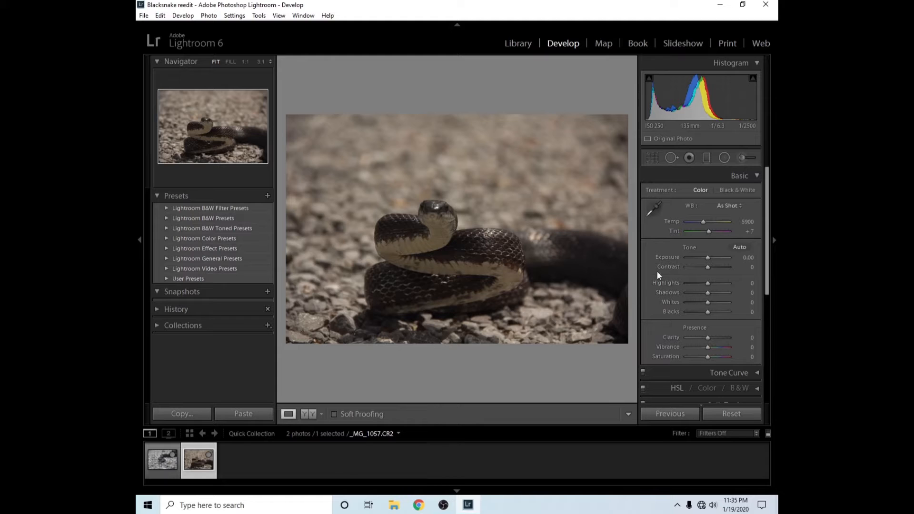
{"action": "left_click_drag", "start_coordinate": [709, 258], "coordinate": [712, 258]}
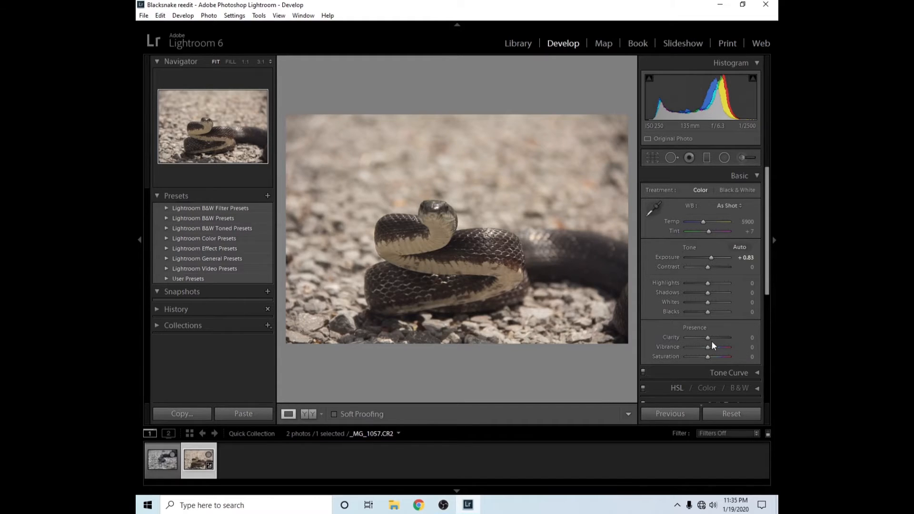
Set the photo's Whites to +40 and Blacks to -48.
{"action": "key", "text": "alt"}
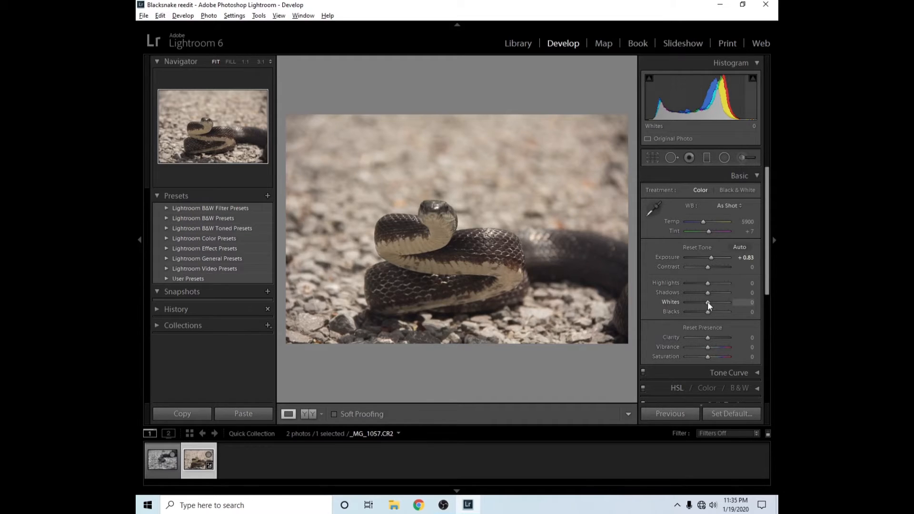
{"action": "mouse_move", "coordinate": [708, 302]}
{"action": "left_mouse_down"}
{"action": "mouse_move", "coordinate": [725, 301]}
{"action": "mouse_move", "coordinate": [704, 302]}
{"action": "mouse_move", "coordinate": [716, 302]}
{"action": "left_mouse_up"}
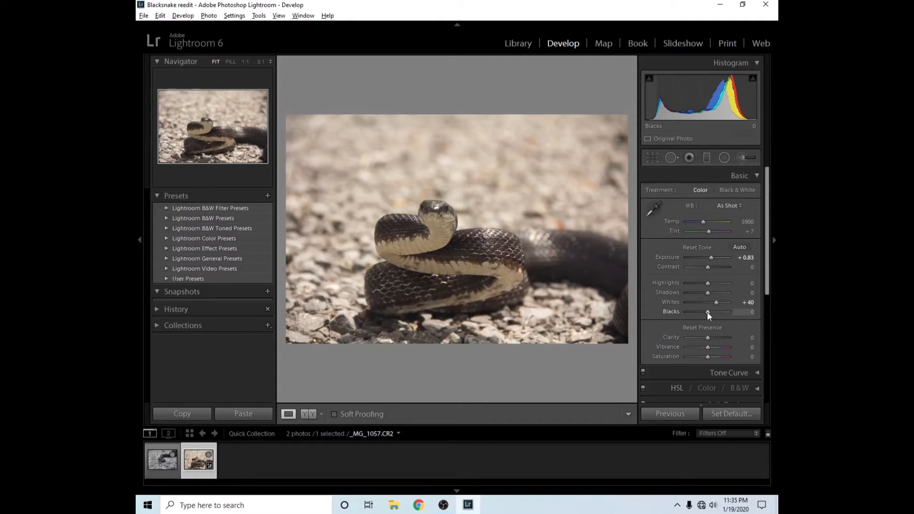
{"action": "left_click_drag", "start_coordinate": [708, 312], "coordinate": [697, 313]}
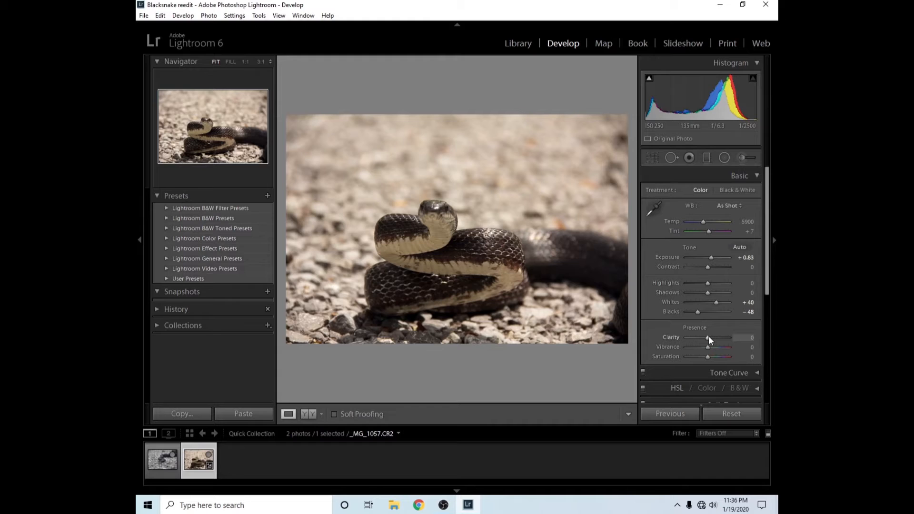
Fine-tune the basic adjustments with Clarity +31, Saturation +24, Exposure +1.07 and Contrast -43.
{"action": "left_click_drag", "start_coordinate": [709, 336], "coordinate": [715, 356]}
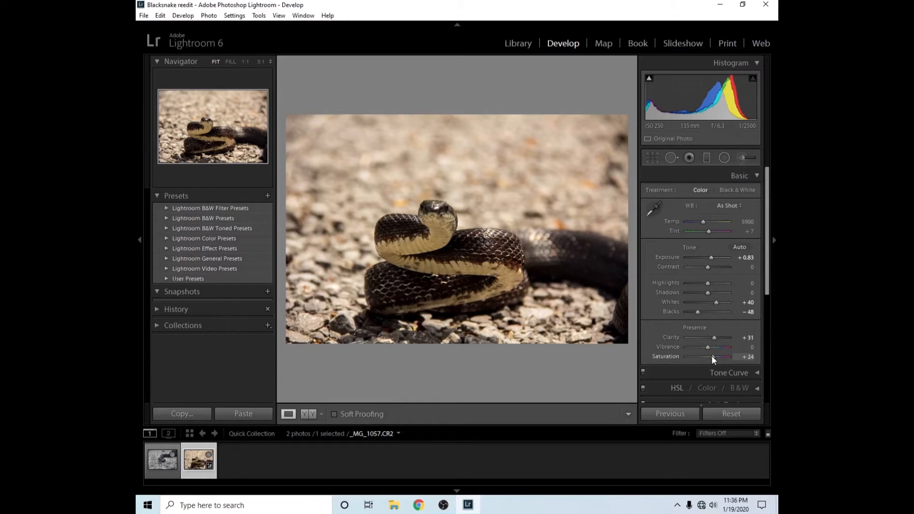
{"action": "left_click_drag", "start_coordinate": [713, 356], "coordinate": [712, 356]}
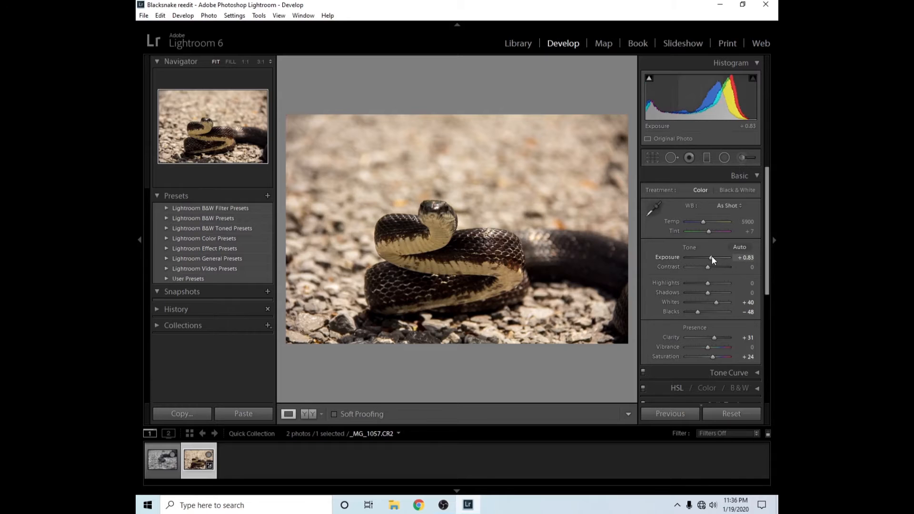
{"action": "left_click_drag", "start_coordinate": [713, 256], "coordinate": [714, 256]}
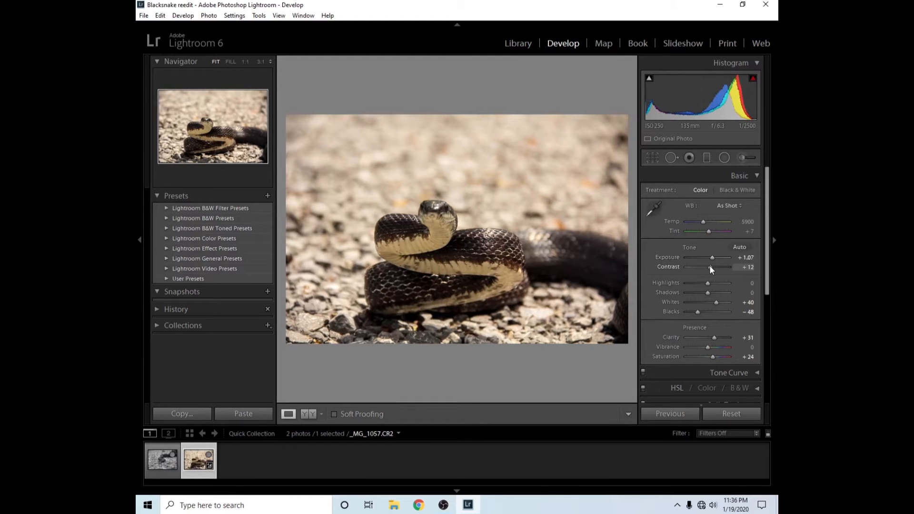
{"action": "mouse_move", "coordinate": [707, 266]}
{"action": "left_mouse_down"}
{"action": "mouse_move", "coordinate": [686, 268]}
{"action": "mouse_move", "coordinate": [742, 264]}
{"action": "mouse_move", "coordinate": [699, 265]}
{"action": "left_mouse_up"}
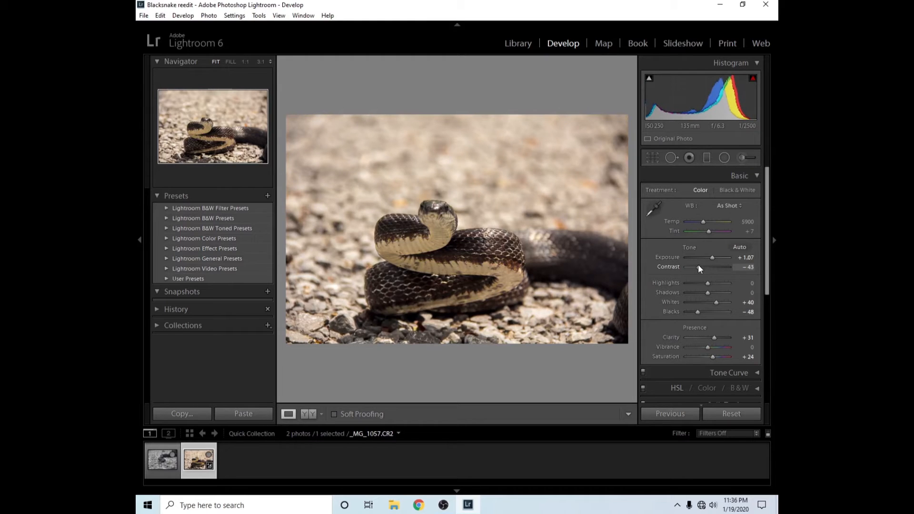
Enable profile corrections, chromatic aberration removal and Constrain Crop in the lens corrections, and check the lens profile used.
{"action": "left_click_drag", "start_coordinate": [771, 282], "coordinate": [775, 353]}
{"action": "left_click", "coordinate": [775, 353]}
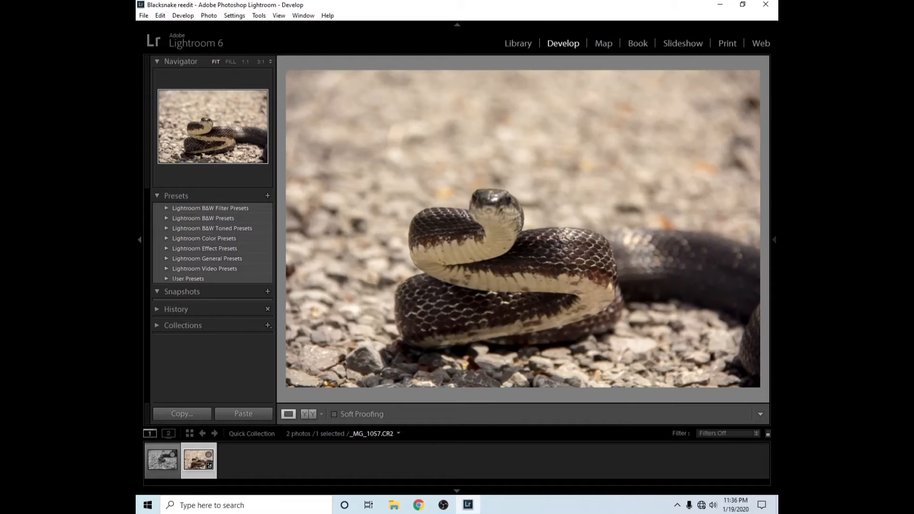
{"action": "mouse_move", "coordinate": [776, 266]}
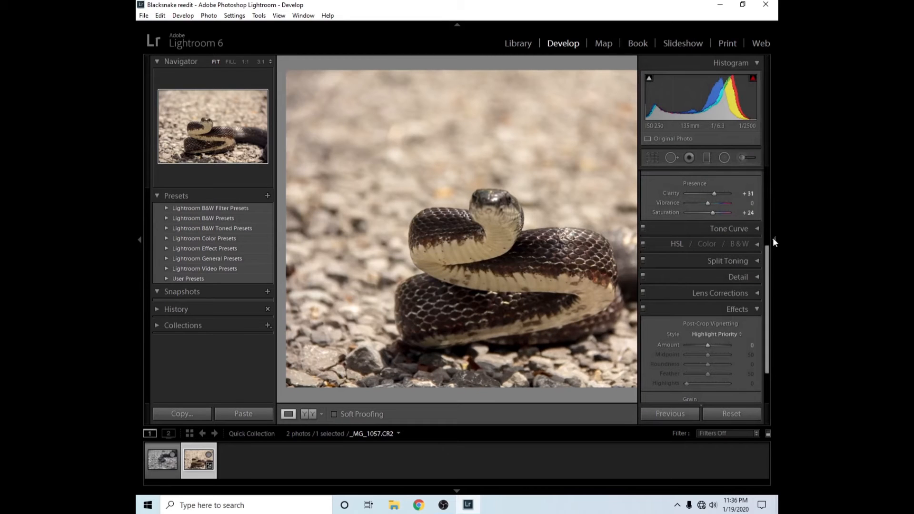
{"action": "left_click", "coordinate": [775, 241]}
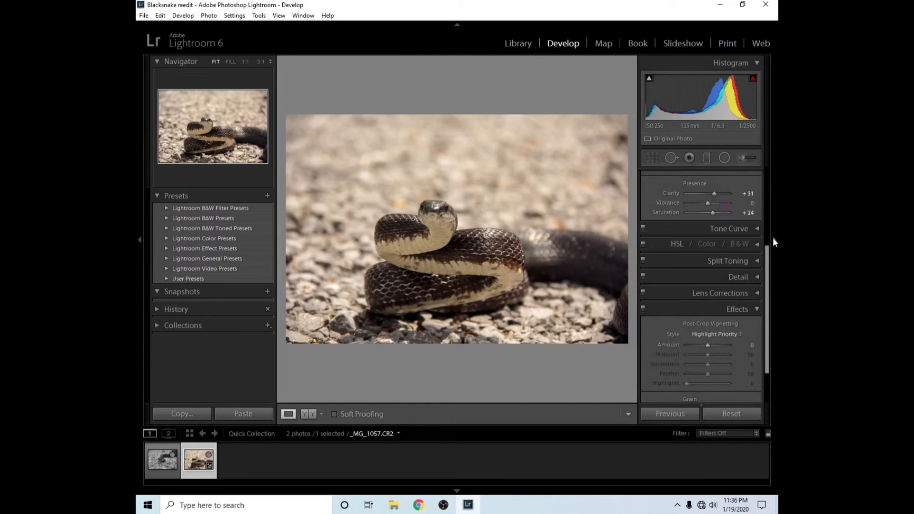
{"action": "left_click", "coordinate": [758, 294]}
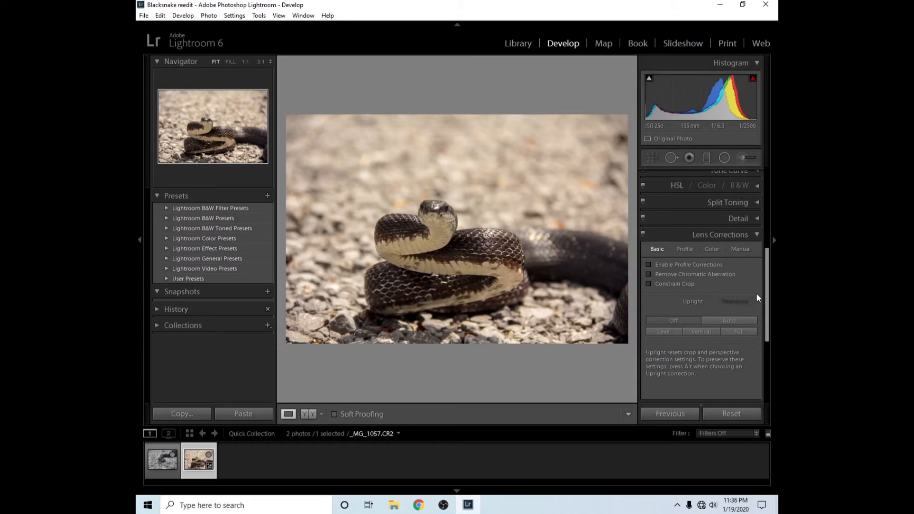
{"action": "left_click", "coordinate": [648, 265]}
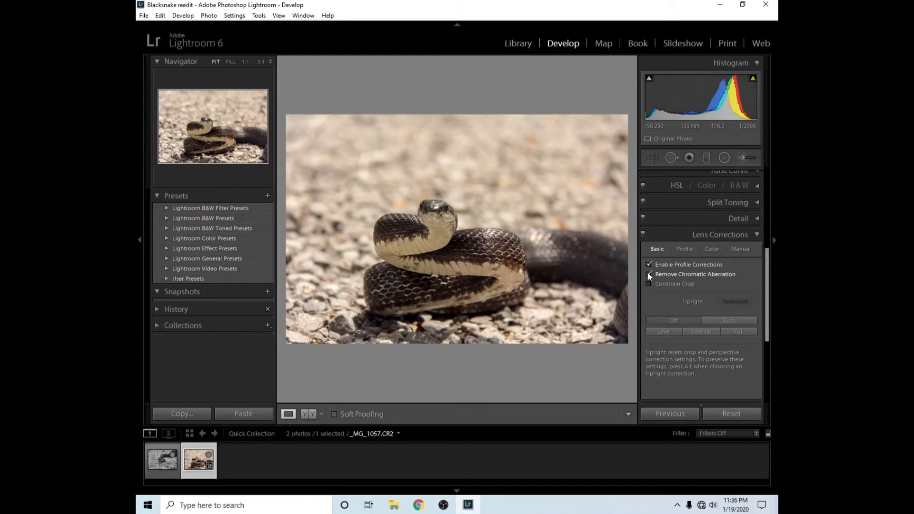
{"action": "left_click", "coordinate": [647, 273]}
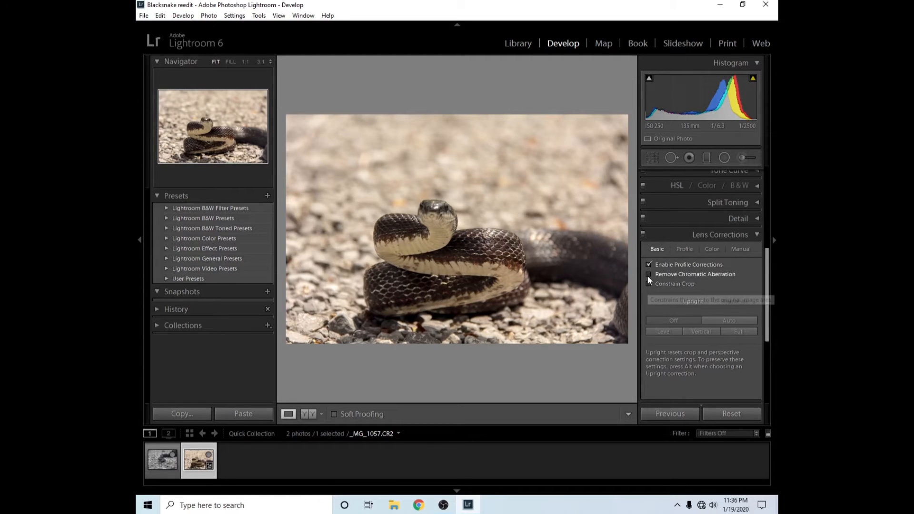
{"action": "left_click", "coordinate": [648, 274]}
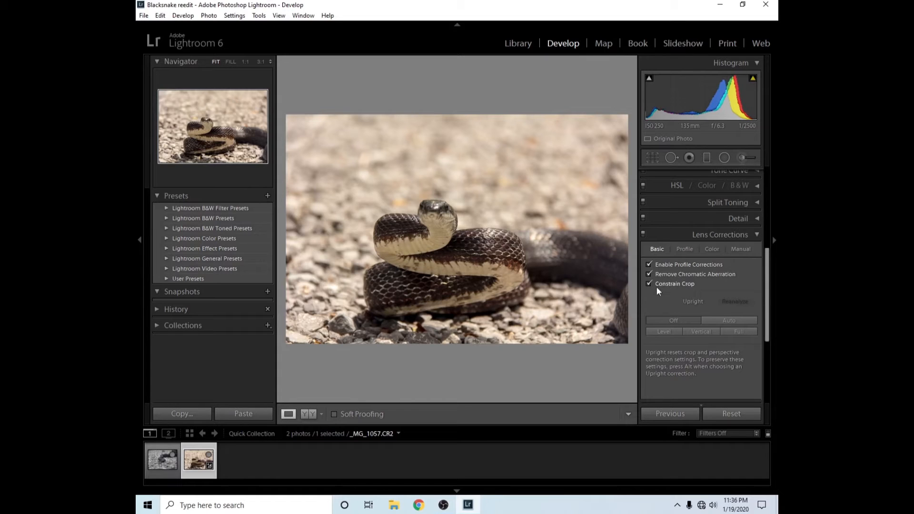
{"action": "left_click", "coordinate": [684, 249]}
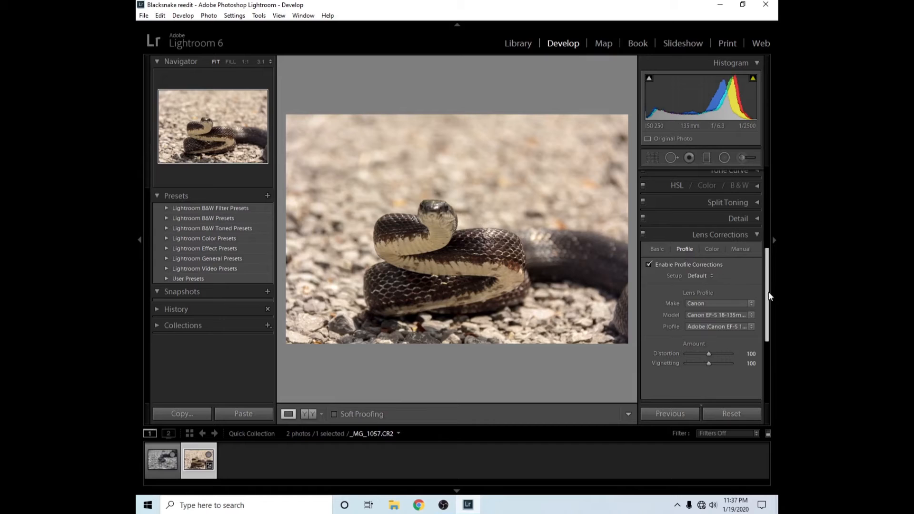
{"action": "left_click", "coordinate": [757, 237]}
{"action": "left_click", "coordinate": [757, 236]}
{"action": "left_click", "coordinate": [757, 235]}
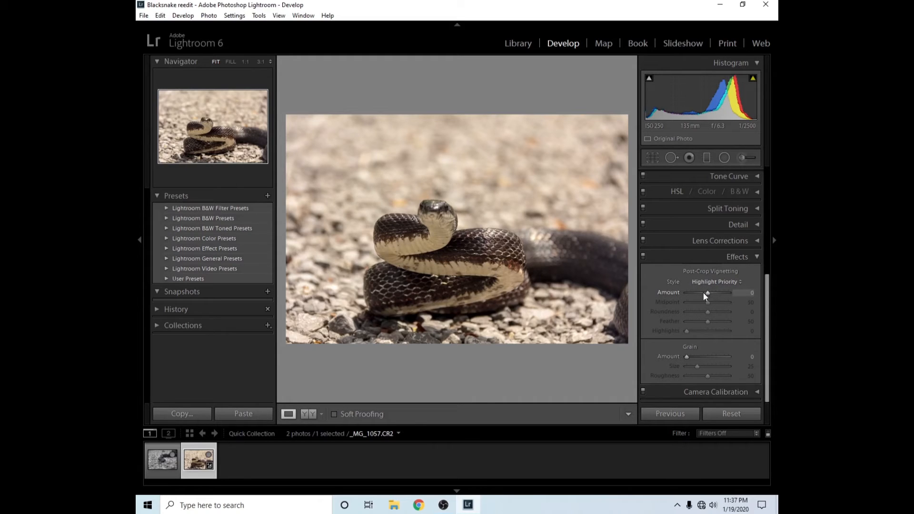
Add a dark post-crop vignette with Amount -64 and Midpoint 38.
{"action": "left_click_drag", "start_coordinate": [707, 293], "coordinate": [705, 293]}
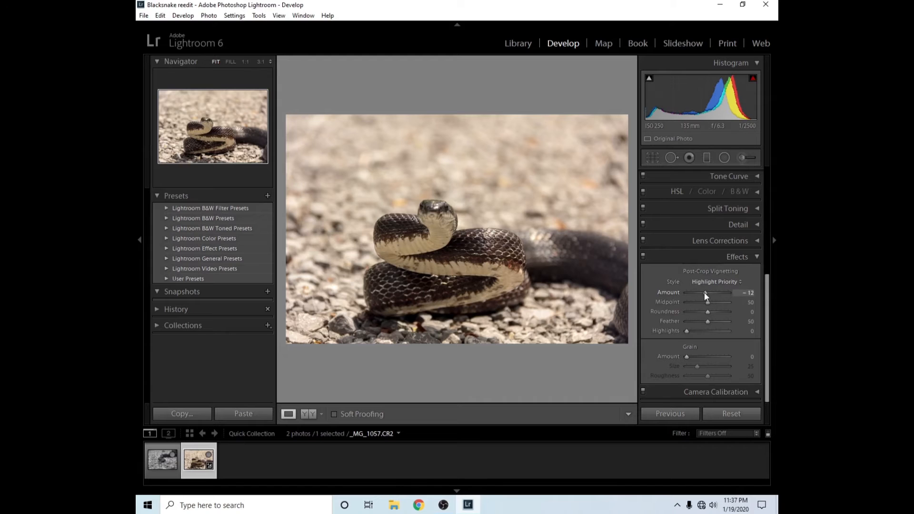
{"action": "mouse_move", "coordinate": [705, 295]}
{"action": "left_mouse_down"}
{"action": "mouse_move", "coordinate": [692, 295]}
{"action": "mouse_move", "coordinate": [721, 292]}
{"action": "mouse_move", "coordinate": [694, 292]}
{"action": "left_mouse_up"}
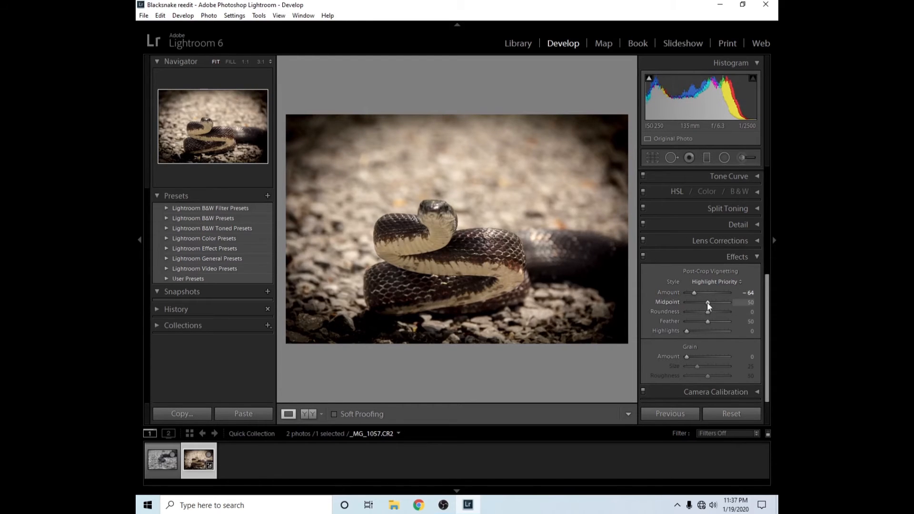
{"action": "mouse_move", "coordinate": [707, 301]}
{"action": "left_mouse_down"}
{"action": "mouse_move", "coordinate": [696, 302]}
{"action": "mouse_move", "coordinate": [718, 301]}
{"action": "mouse_move", "coordinate": [702, 302]}
{"action": "left_mouse_up"}
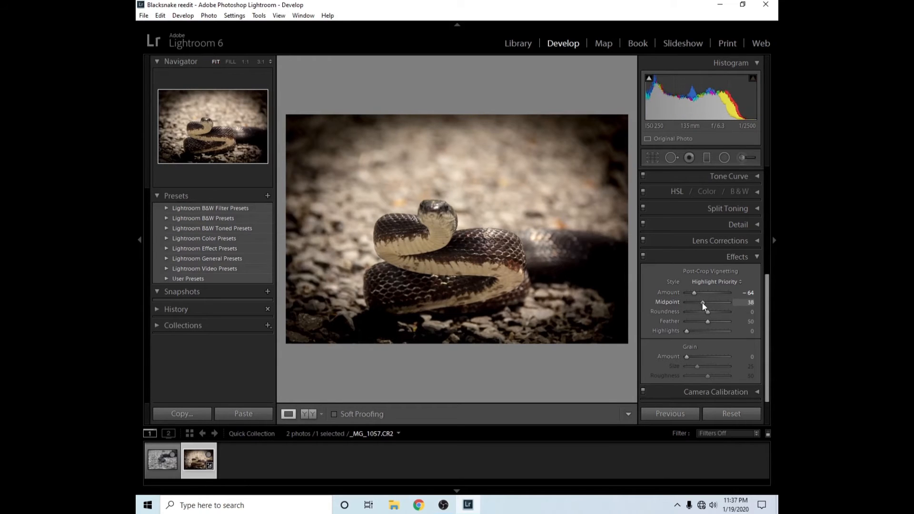
Shape the vignette by trying extreme values, settling on Roundness -52 and Feather 54.
{"action": "left_click_drag", "start_coordinate": [708, 314], "coordinate": [733, 316]}
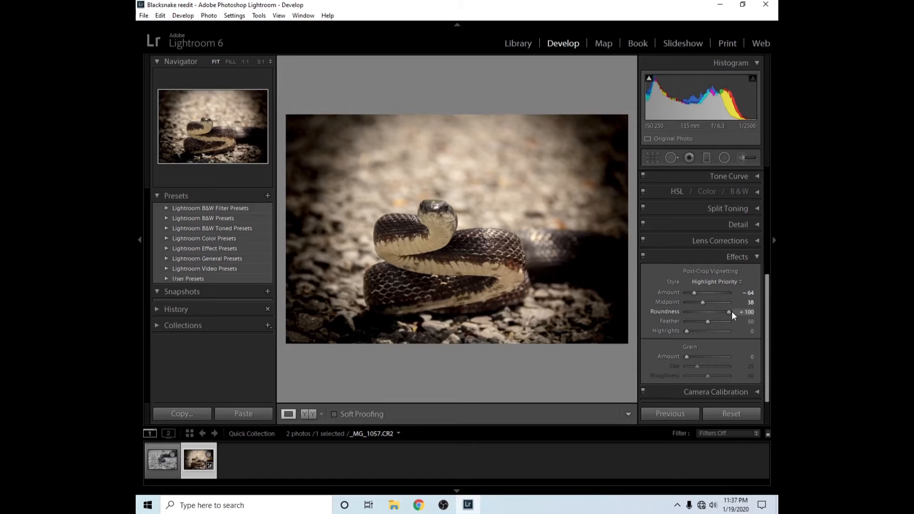
{"action": "left_click_drag", "start_coordinate": [734, 316], "coordinate": [698, 315]}
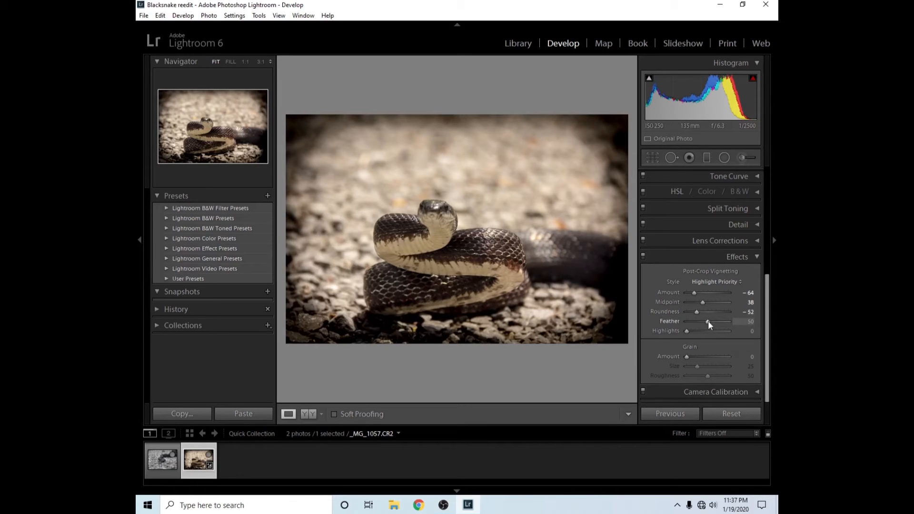
{"action": "left_click_drag", "start_coordinate": [706, 321], "coordinate": [682, 320]}
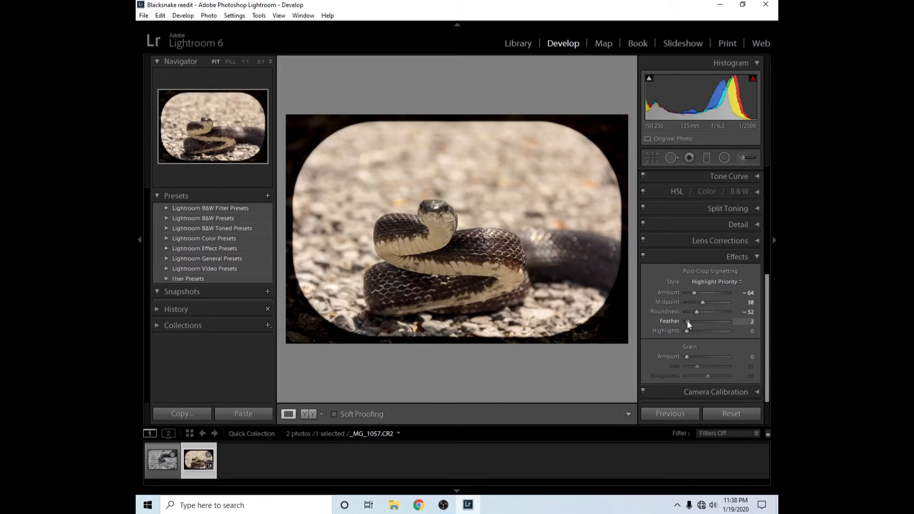
{"action": "left_click_drag", "start_coordinate": [688, 321], "coordinate": [708, 321]}
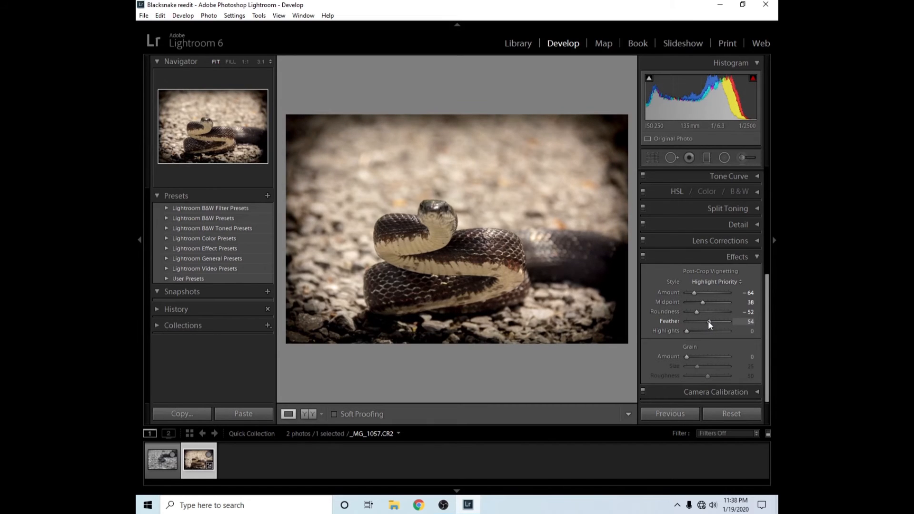
Test and reset the vignette's Highlights, and set them to 100.
{"action": "left_click_drag", "start_coordinate": [686, 330], "coordinate": [699, 331]}
{"action": "double_click", "coordinate": [676, 333]}
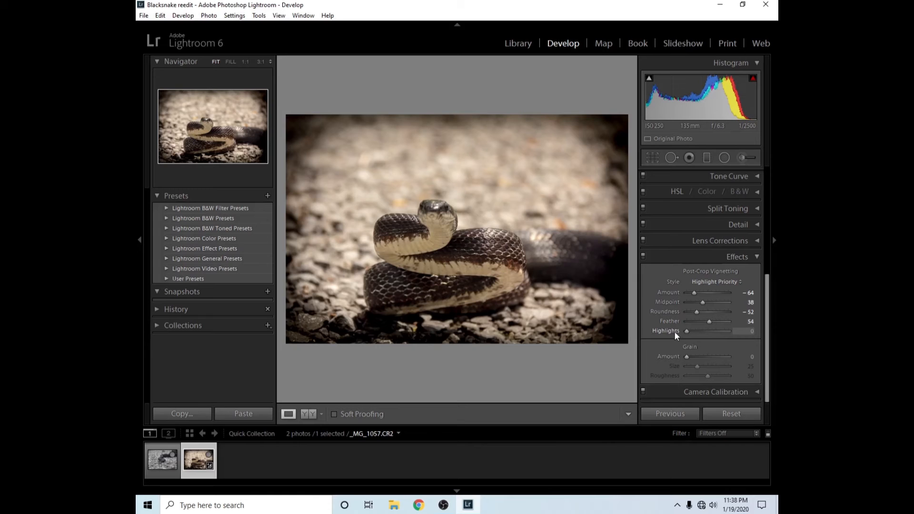
{"action": "left_click_drag", "start_coordinate": [676, 334], "coordinate": [749, 335]}
Try film grain with Amount 19, Size 45 and Roughness 24, and reset the grain settings.
{"action": "left_click_drag", "start_coordinate": [687, 357], "coordinate": [694, 359]}
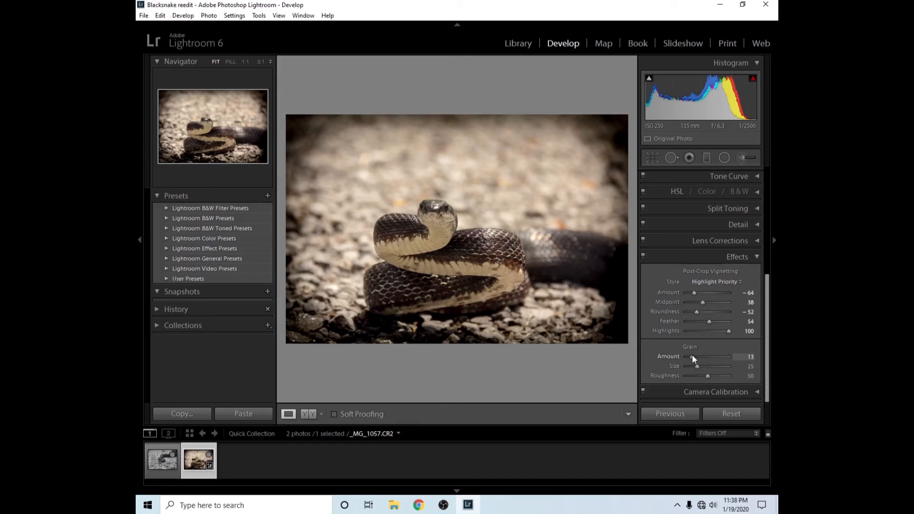
{"action": "left_click_drag", "start_coordinate": [693, 359], "coordinate": [741, 370]}
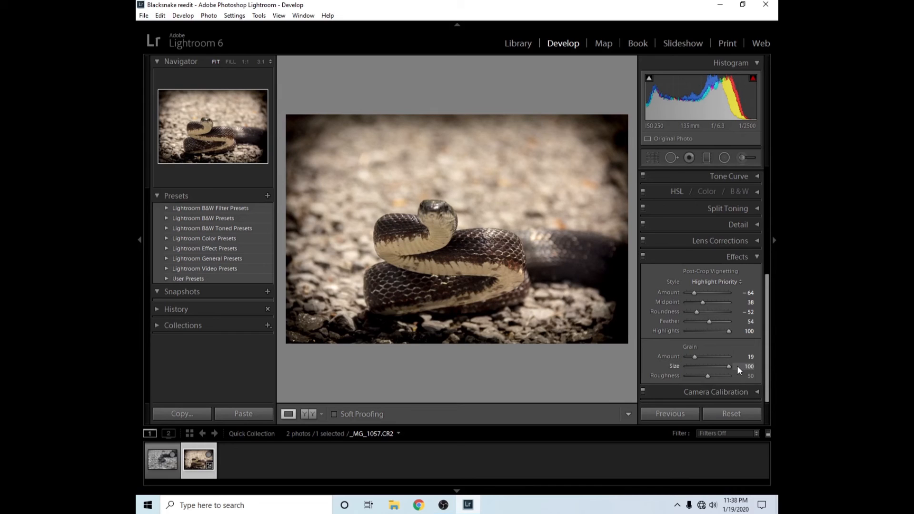
{"action": "left_click", "coordinate": [706, 366]}
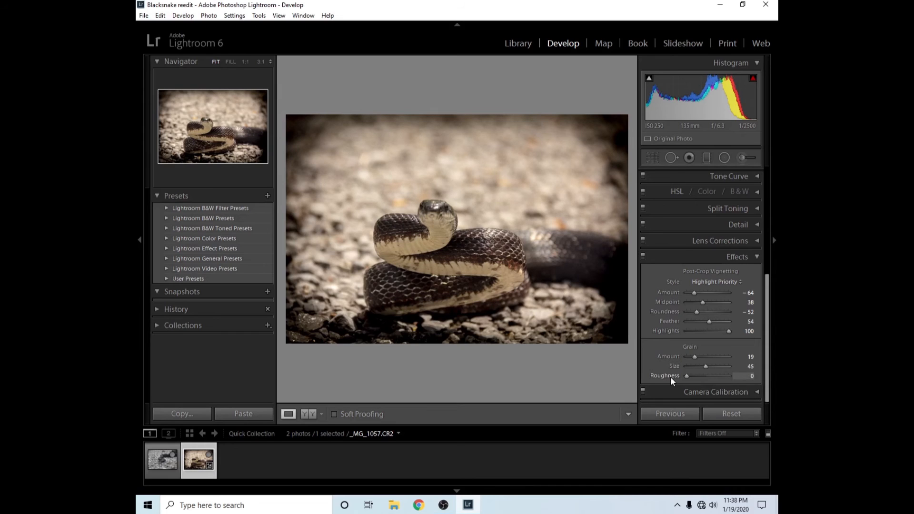
{"action": "left_click", "coordinate": [696, 377]}
{"action": "key", "text": "alt"}
{"action": "left_click_drag", "start_coordinate": [694, 377], "coordinate": [696, 376]}
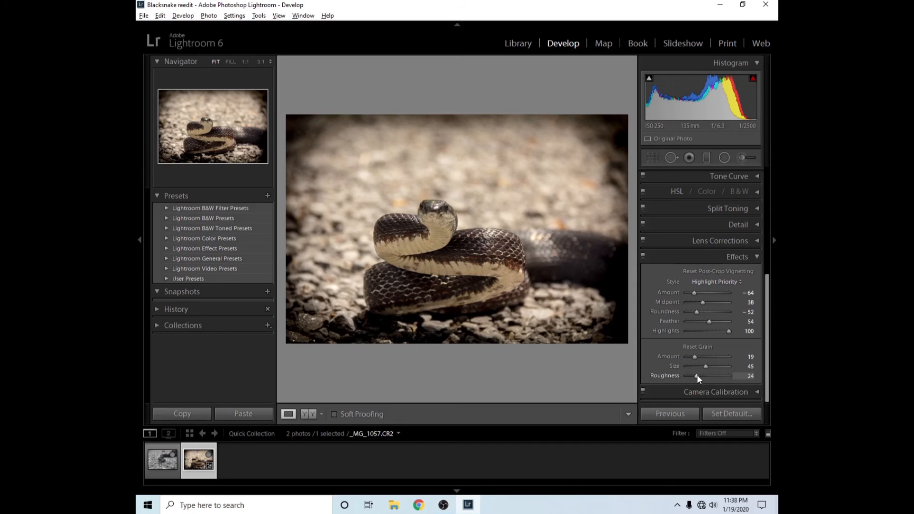
{"action": "left_click", "coordinate": [695, 347], "text": "alt"}
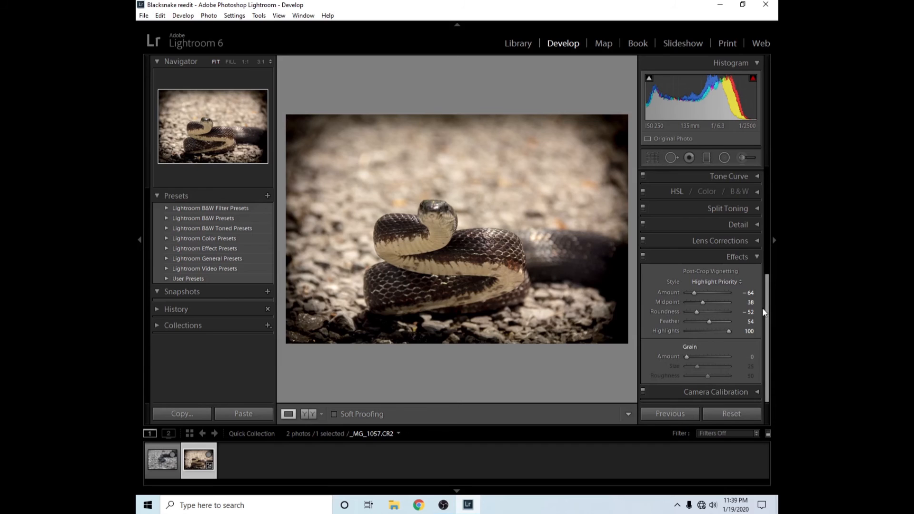
Collapse the Effects and Basic adjustment sections.
{"action": "left_click", "coordinate": [758, 258]}
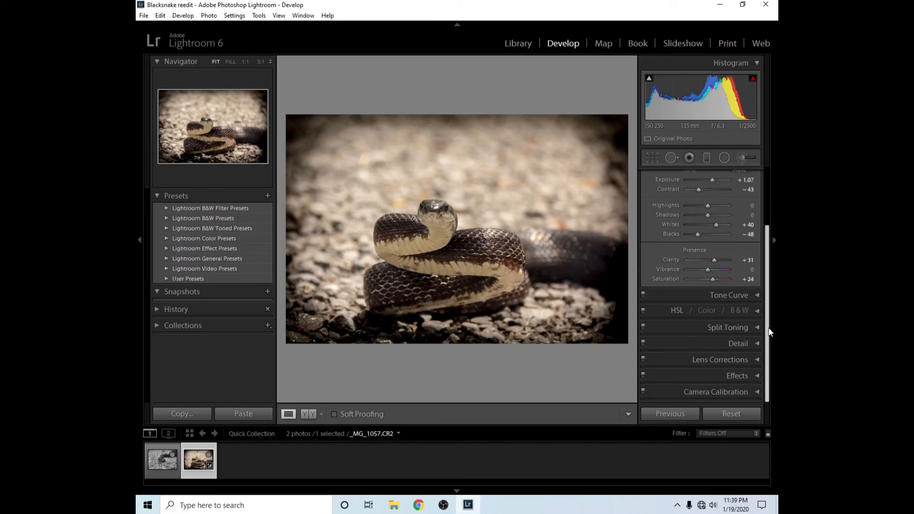
{"action": "left_click_drag", "start_coordinate": [767, 262], "coordinate": [767, 177]}
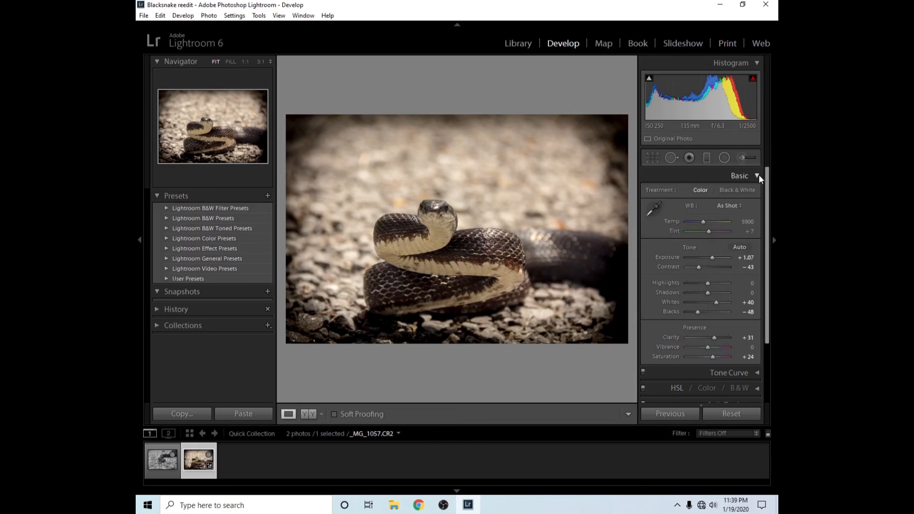
{"action": "left_click", "coordinate": [757, 176]}
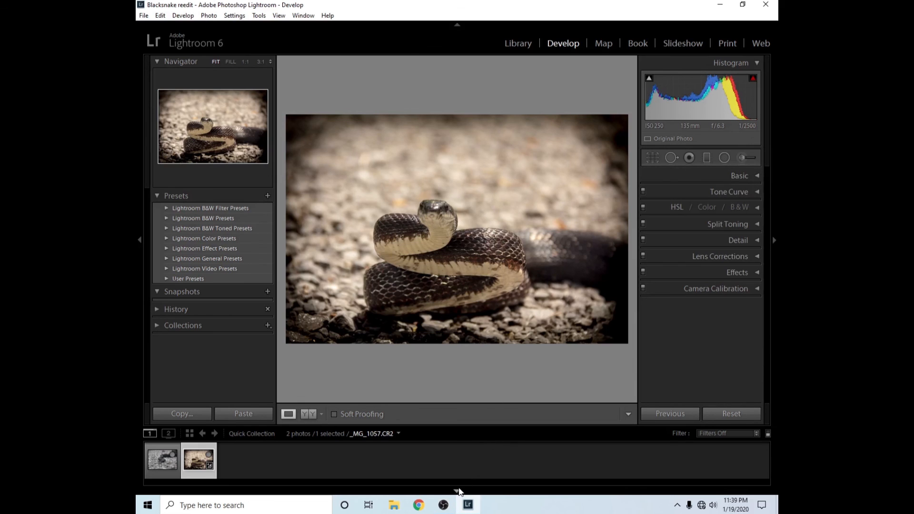
Hide the filmstrip, both side panels and the module picker to view the edited snake photo enlarged.
{"action": "left_click", "coordinate": [458, 492]}
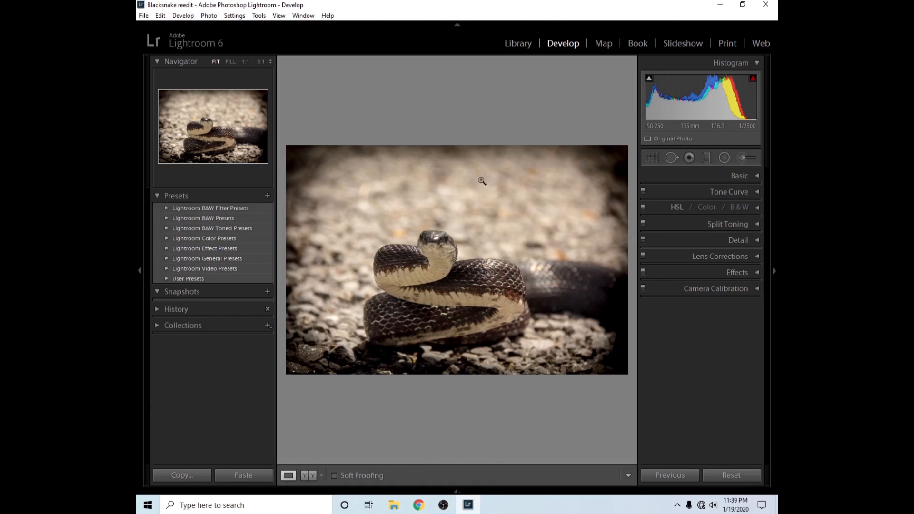
{"action": "left_click", "coordinate": [139, 271]}
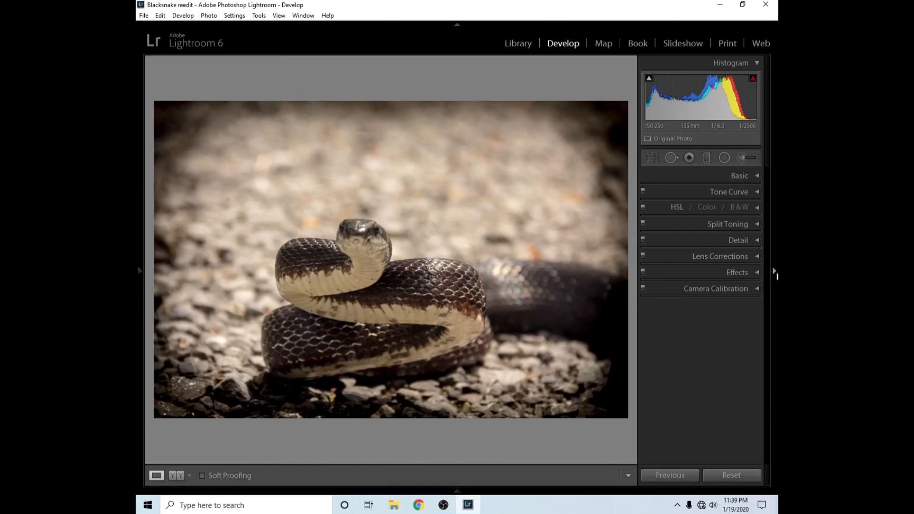
{"action": "left_click", "coordinate": [775, 272]}
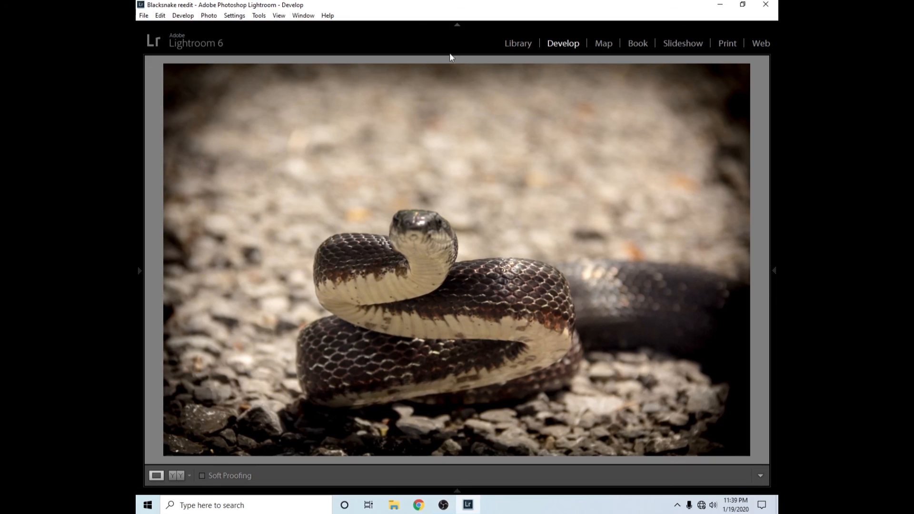
{"action": "left_click", "coordinate": [457, 27]}
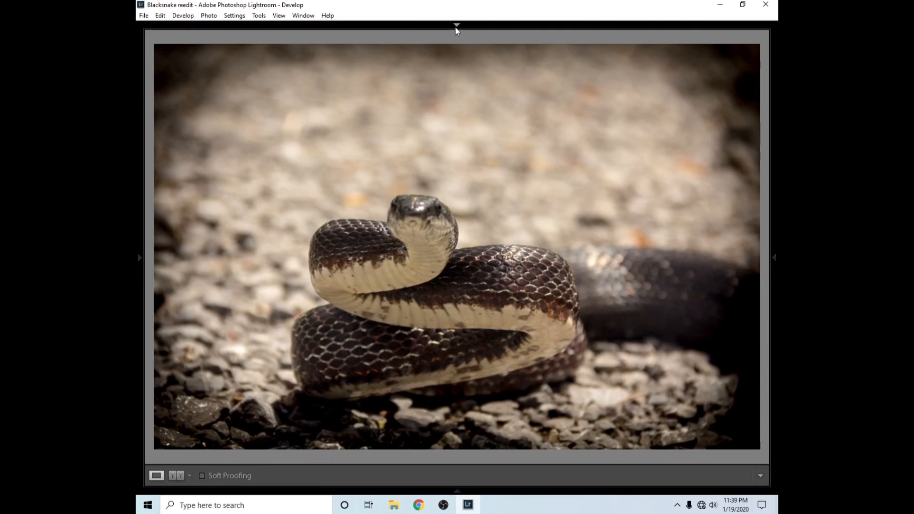